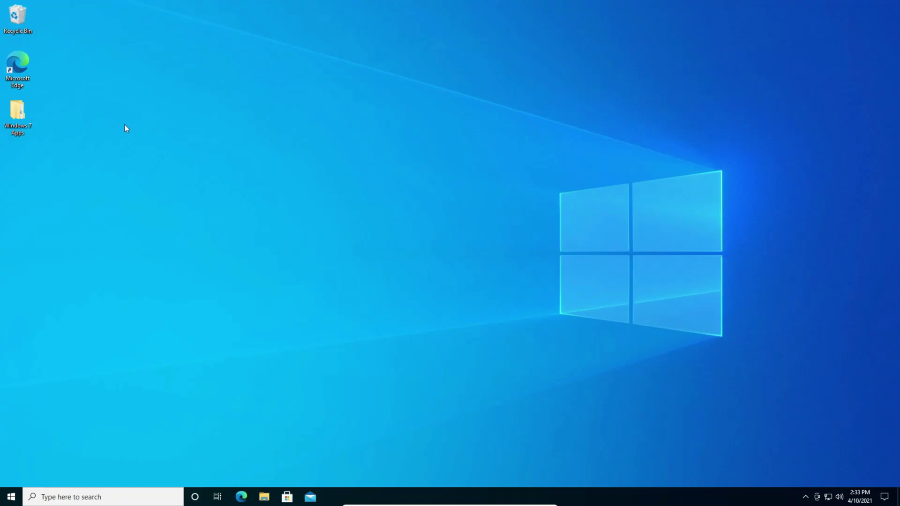
# Open the Windows 7 Calculator folder and run Windows7Calculator as administrator.
pyautogui.doubleClick(21, 114)
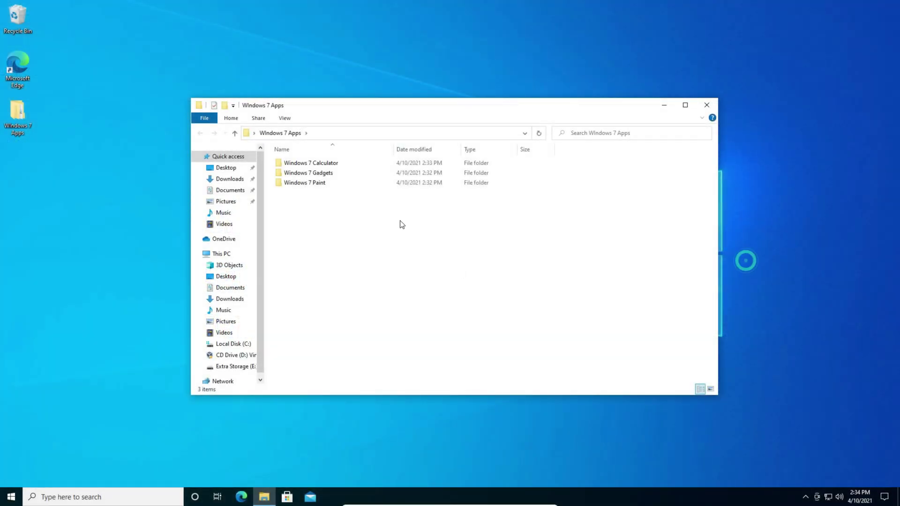
pyautogui.doubleClick(314, 163)
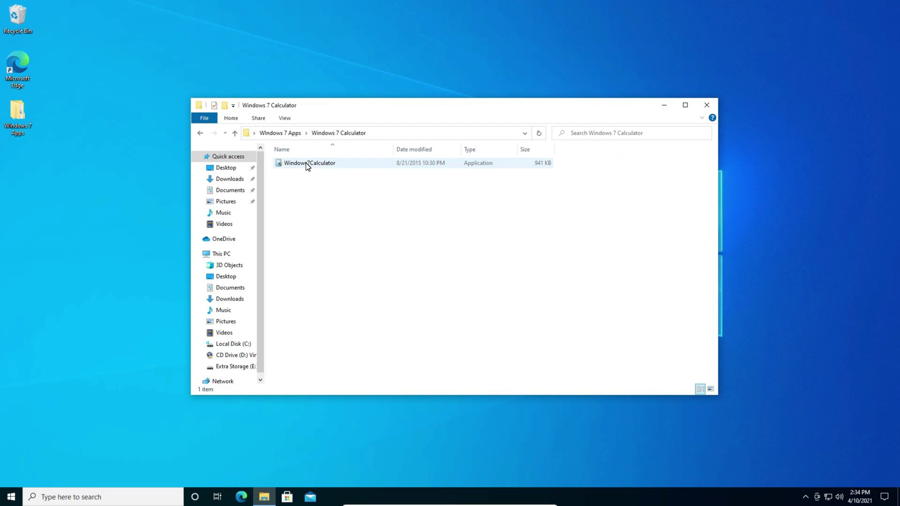
pyautogui.click(307, 164)
pyautogui.rightClick(306, 163)
pyautogui.click(304, 168)
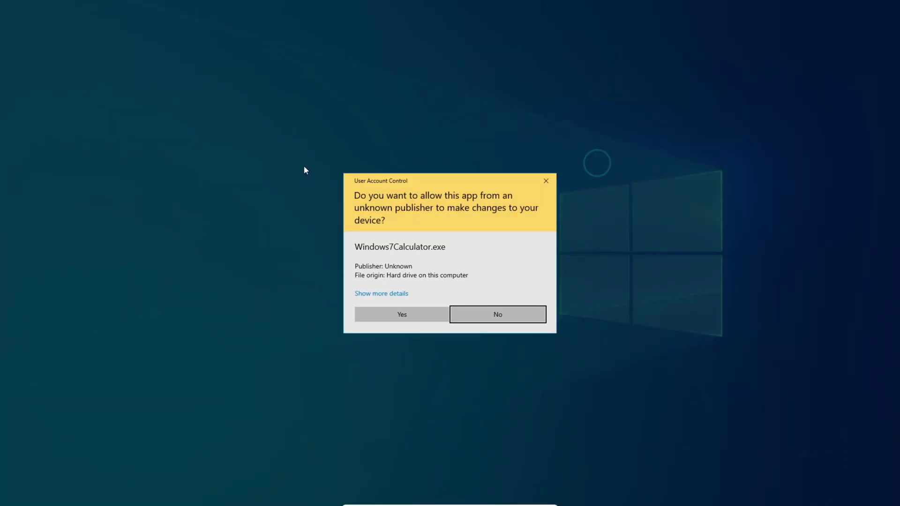
# Approve the admin prompt, keep English as the language, and install Old Calculator for Windows 10.
pyautogui.click(407, 319)
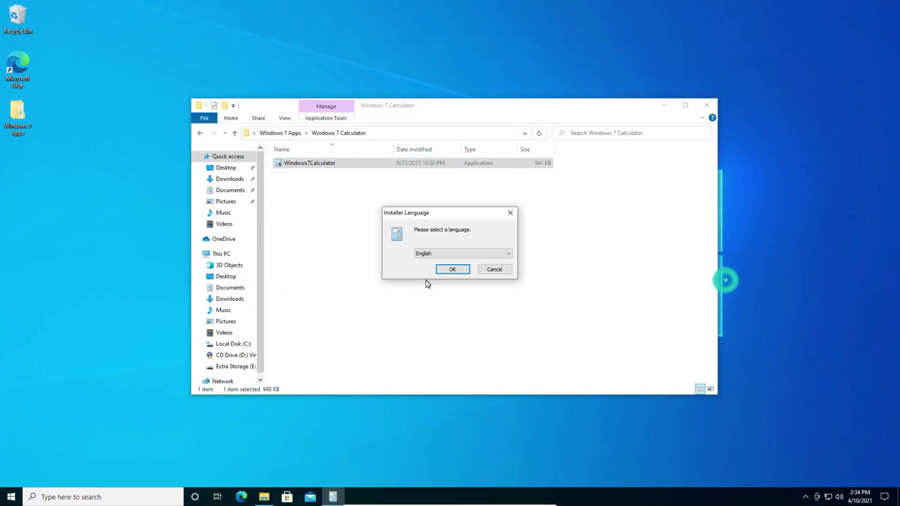
pyautogui.click(443, 271)
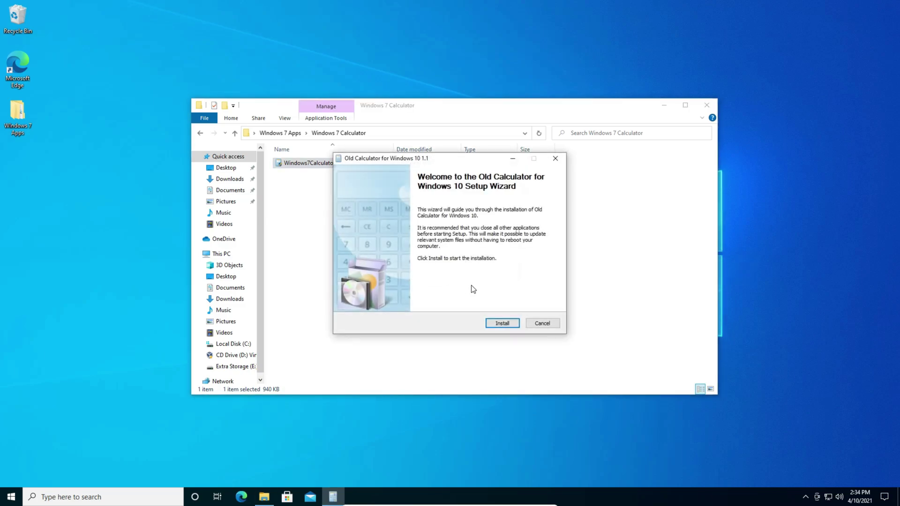
pyautogui.click(500, 324)
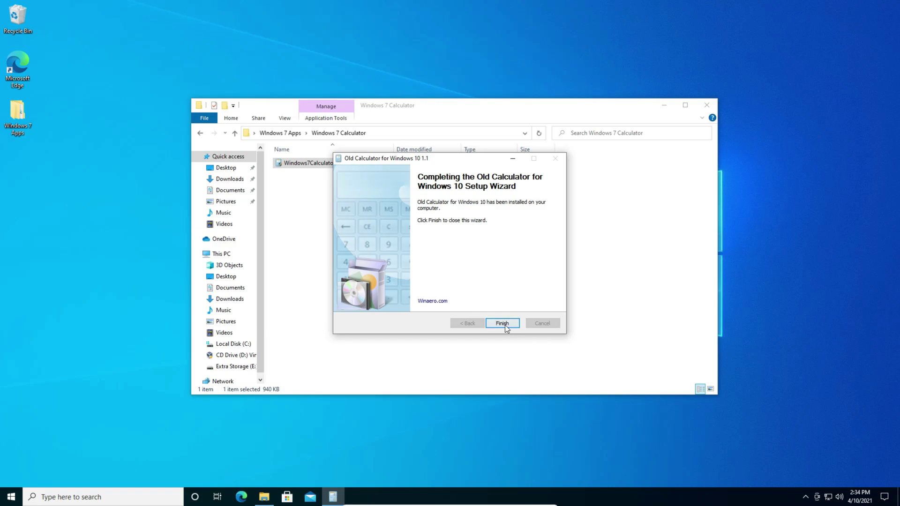
# Finish setup, launch Calculator through a 'Calc' search, and calculate 1 + 1 = 2.
pyautogui.click(503, 324)
pyautogui.click(136, 498)
pyautogui.write('Calc')
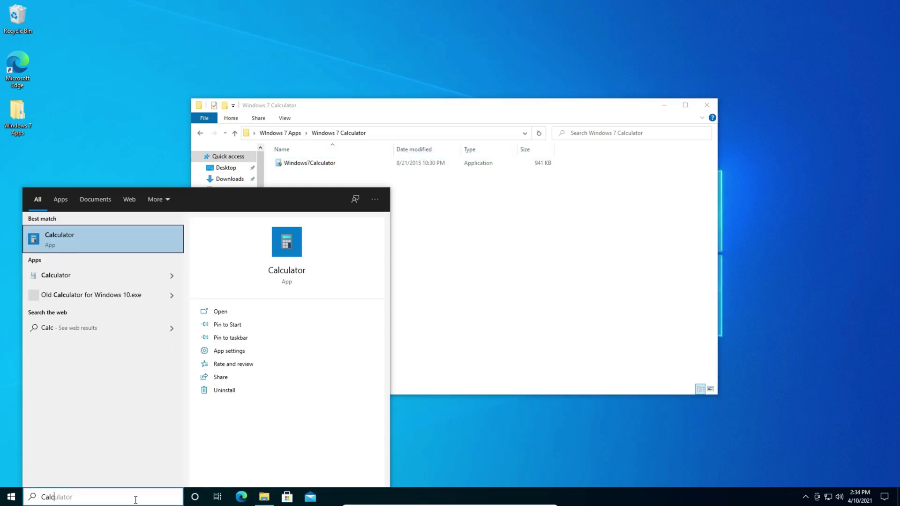
pyautogui.press('Return')
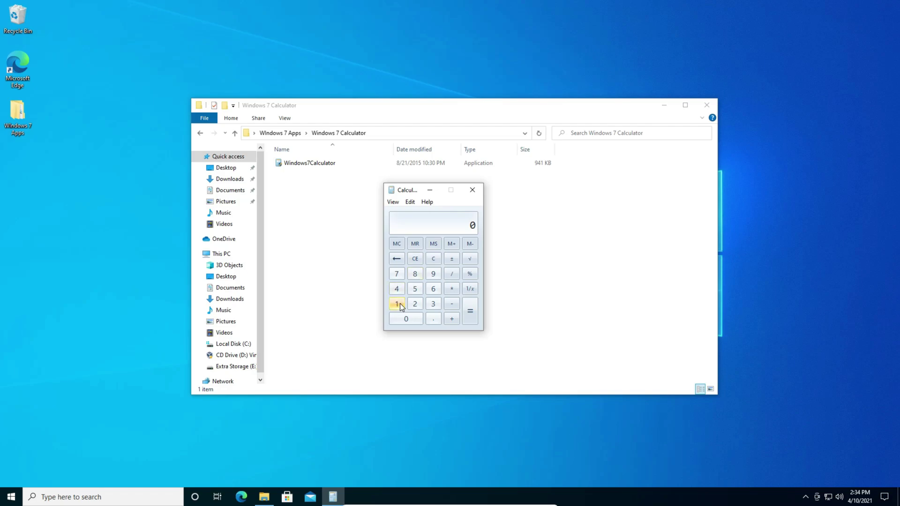
pyautogui.click(400, 304)
pyautogui.click(449, 317)
pyautogui.click(469, 311)
# Shake the Calculator window to minimise the windows behind it, then close Calculator.
pyautogui.rightClick(332, 495)
pyautogui.click(331, 463)
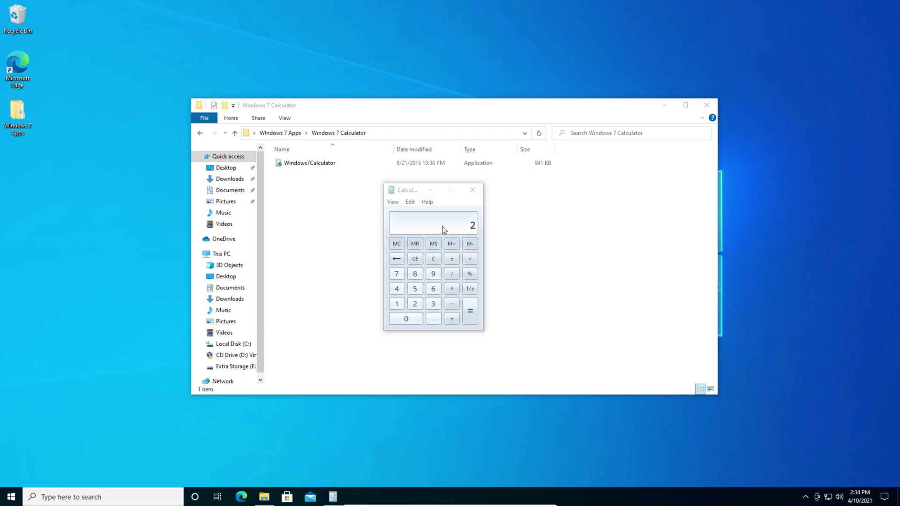
pyautogui.moveTo(435, 190)
pyautogui.mouseDown()
pyautogui.moveTo(457, 215)
pyautogui.moveTo(268, 182)
pyautogui.moveTo(430, 195)
pyautogui.mouseUp()
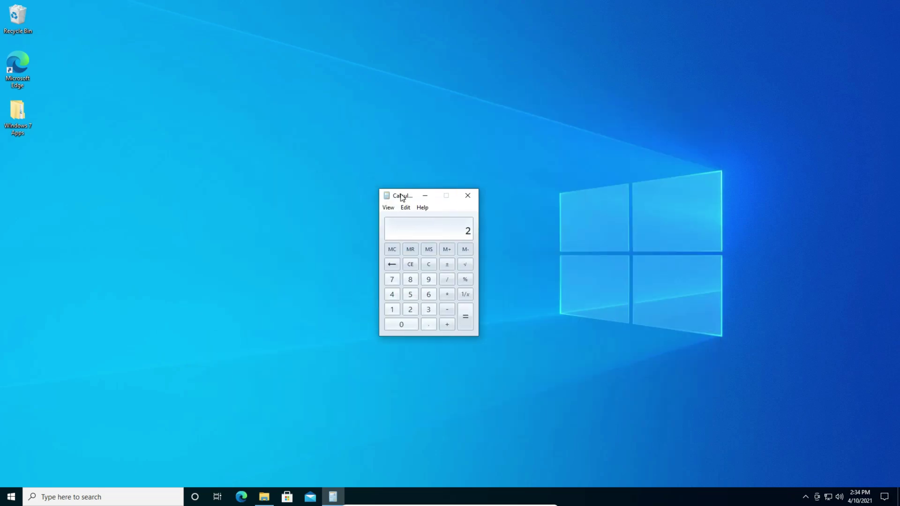
pyautogui.click(467, 199)
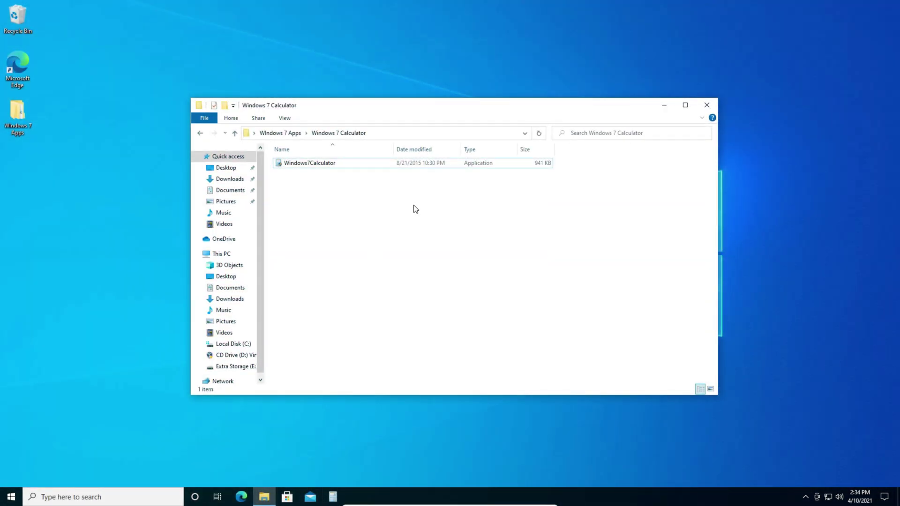
# Run Windows7GadgetsSetup from the Windows 7 Gadgets folder, approve it, and finish with gadgets shown.
pyautogui.doubleClick(328, 172)
pyautogui.doubleClick(323, 164)
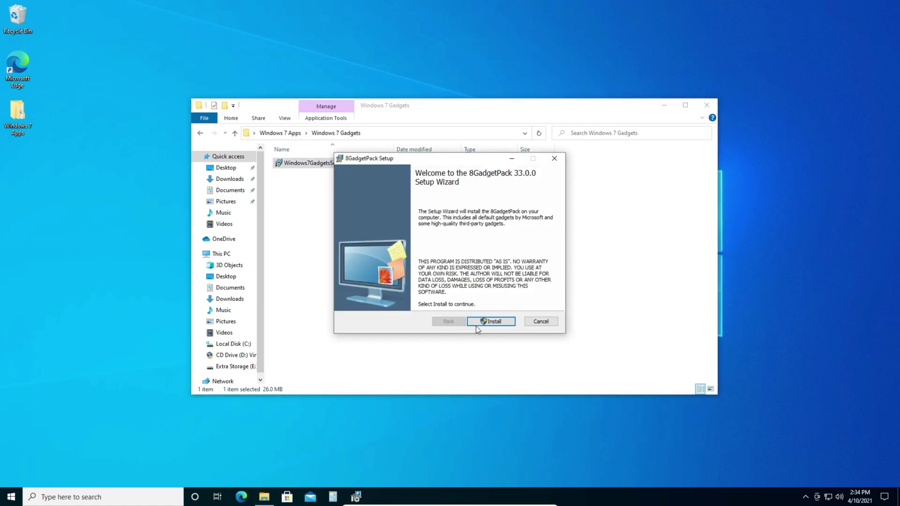
pyautogui.click(477, 325)
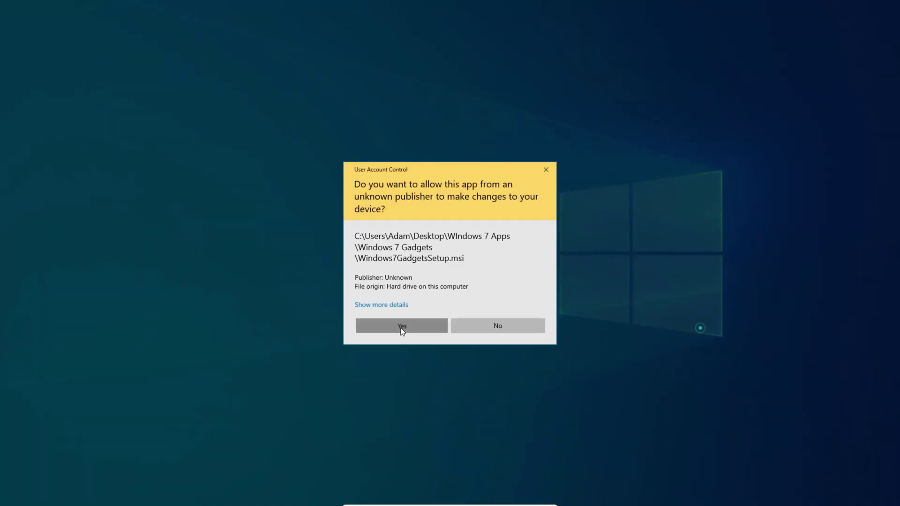
pyautogui.click(401, 327)
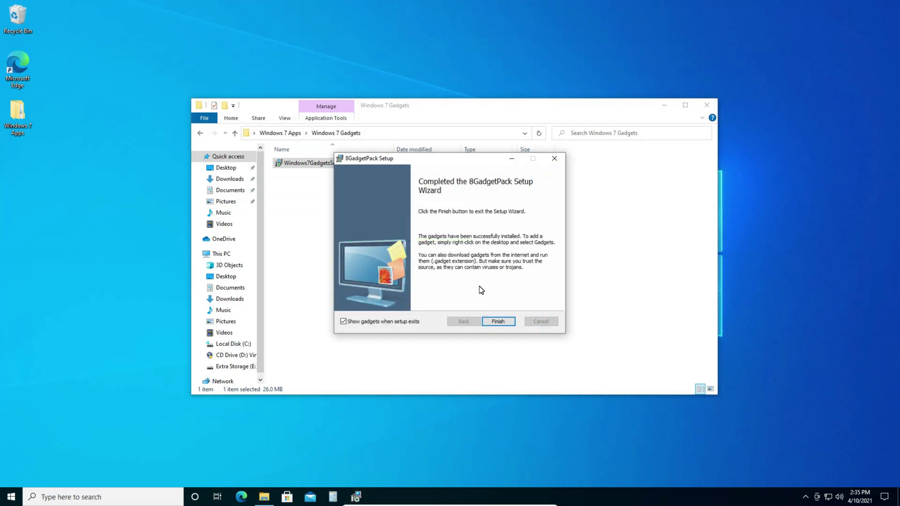
pyautogui.click(498, 321)
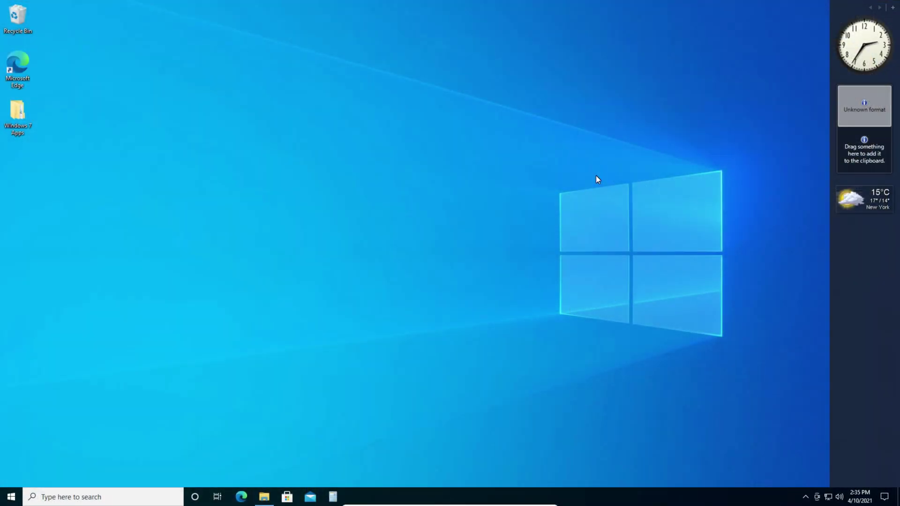
# Add the CPU Meter gadget from the gallery and remove the clock, clipboard and weather gadgets.
pyautogui.rightClick(395, 177)
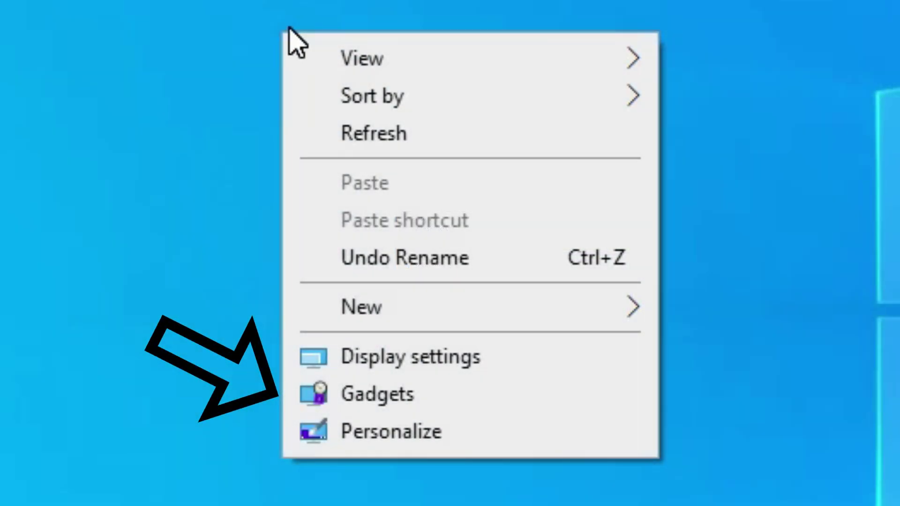
pyautogui.click(380, 406)
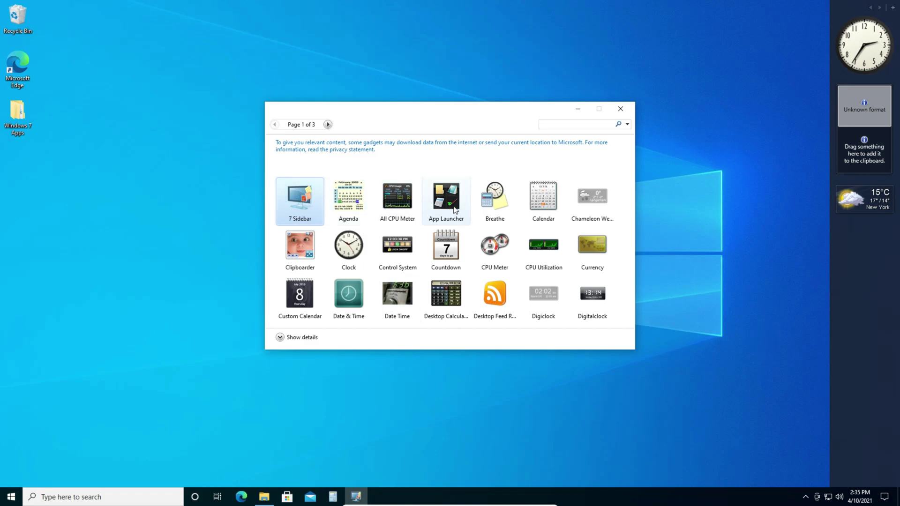
pyautogui.moveTo(789, 246); pyautogui.dragTo(729, 241)
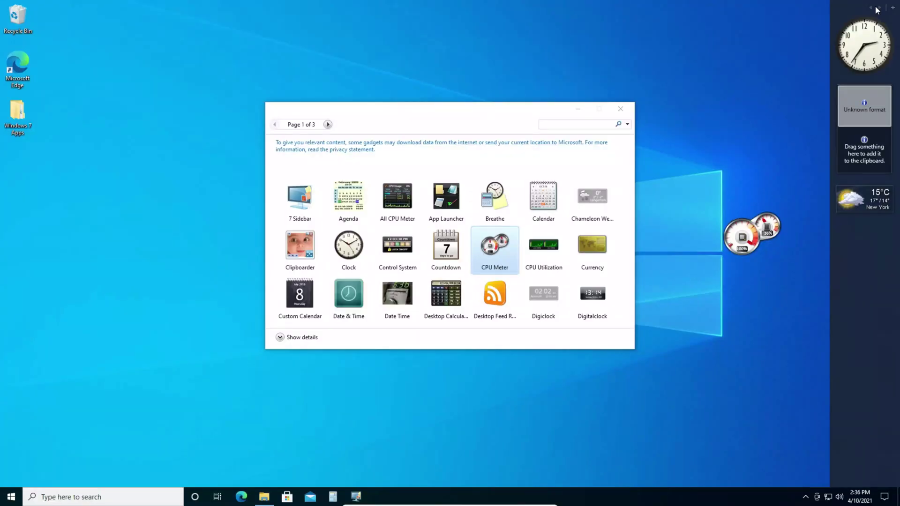
pyautogui.click(897, 20)
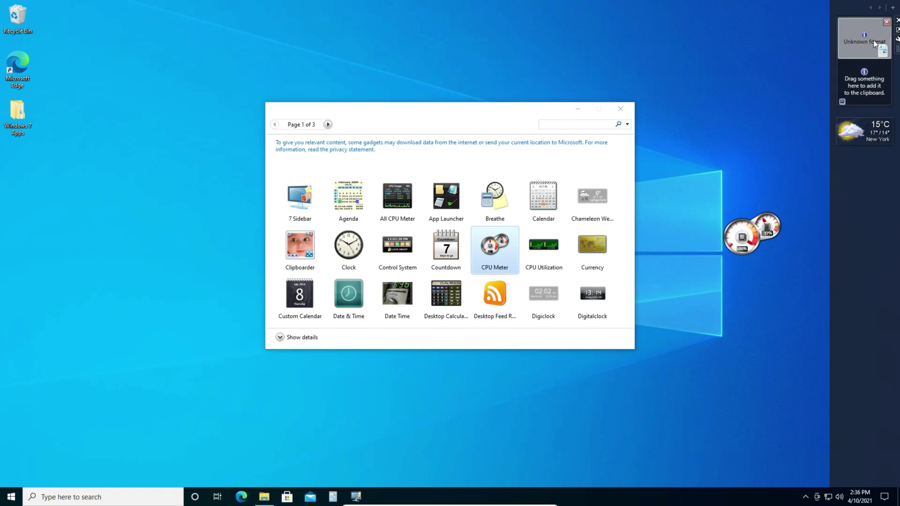
pyautogui.click(896, 21)
pyautogui.click(897, 20)
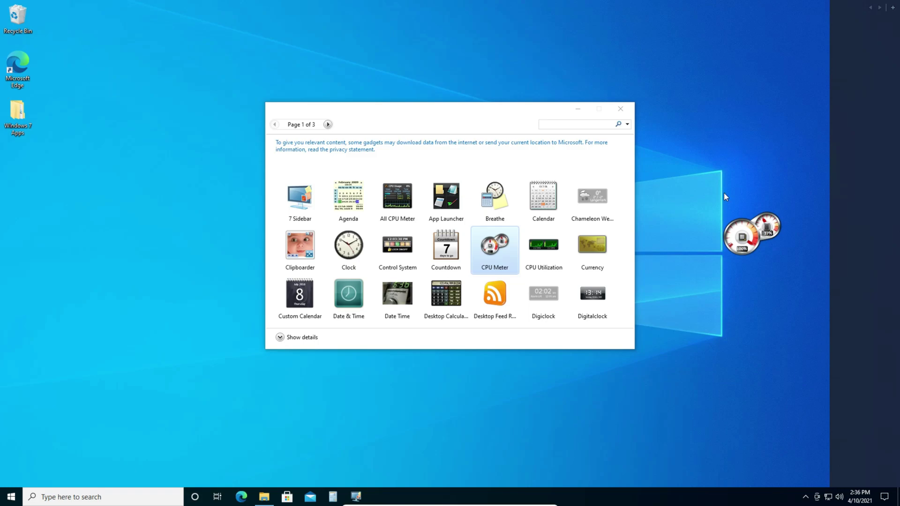
# Close the gadgets gallery window and try moving the CPU gauge off the sidebar.
pyautogui.click(355, 497)
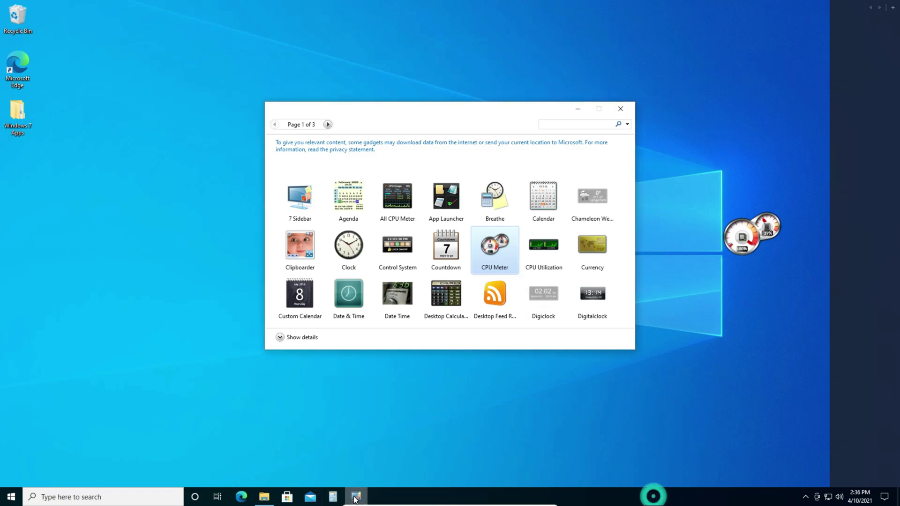
pyautogui.click(355, 498)
pyautogui.rightClick(355, 498)
pyautogui.click(358, 478)
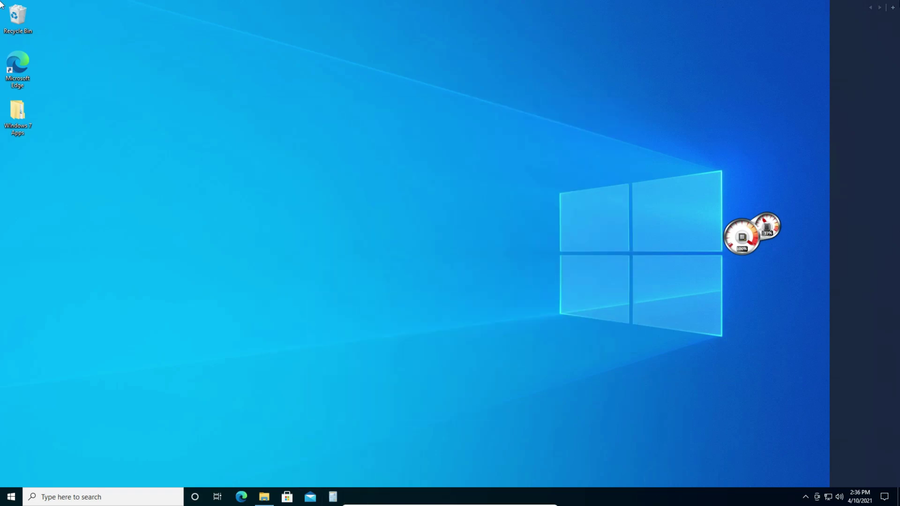
pyautogui.click(894, 8)
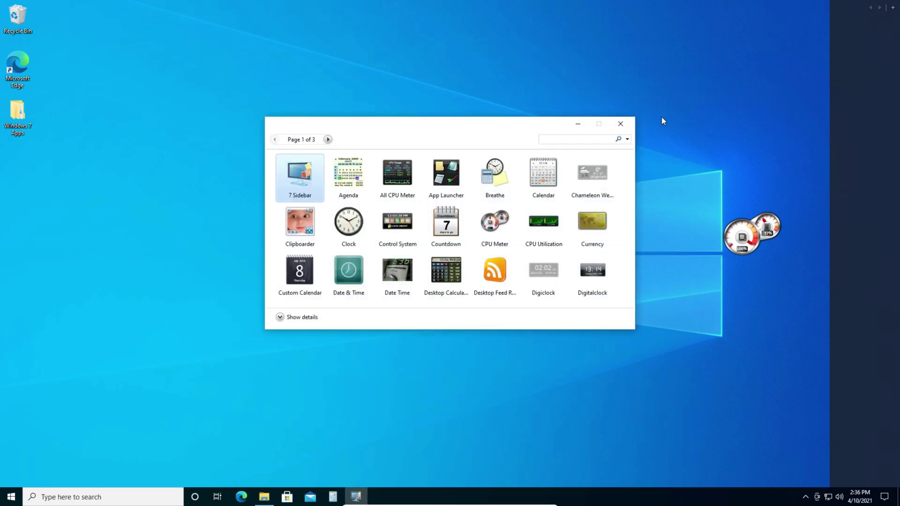
pyautogui.click(620, 124)
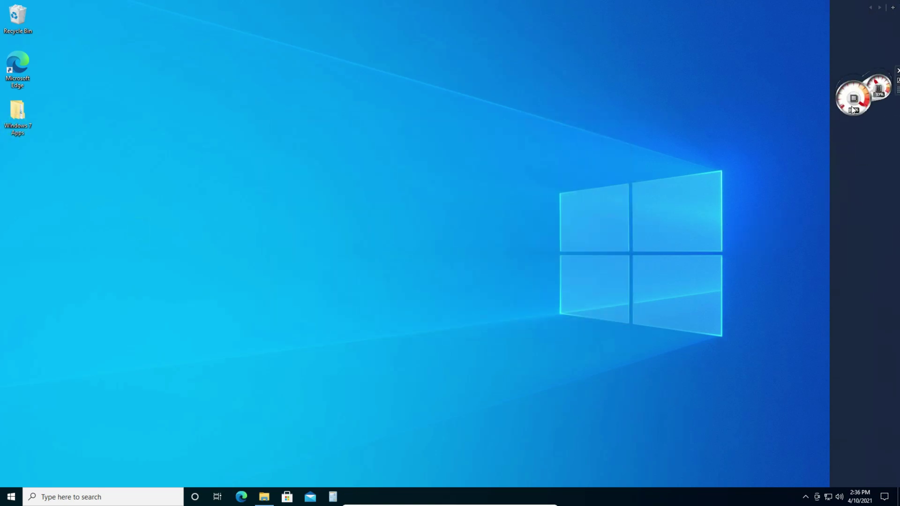
pyautogui.moveTo(852, 110); pyautogui.dragTo(757, 207)
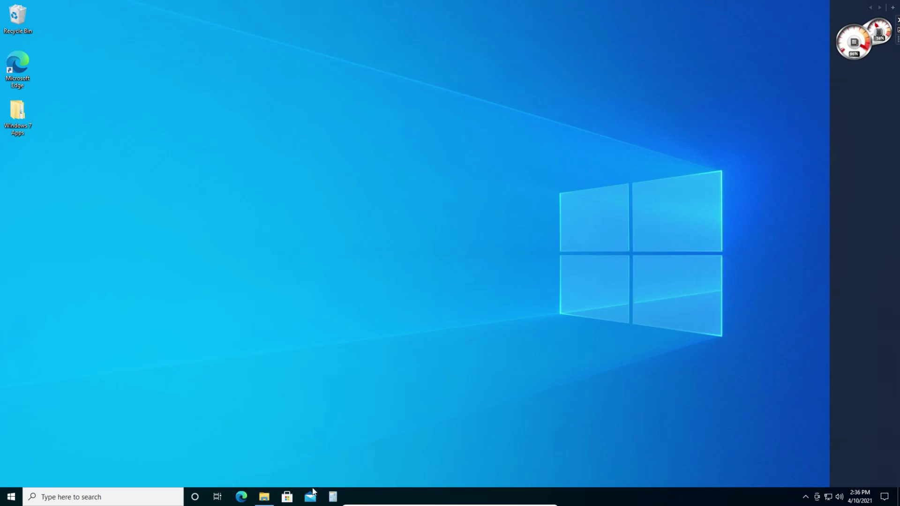
# From the gallery's last page, add Picture Puzzle, counter, Recycle Bin and System Monitor II to the sidebar.
pyautogui.rightClick(460, 136)
pyautogui.click(485, 245)
pyautogui.click(327, 140)
pyautogui.click(327, 139)
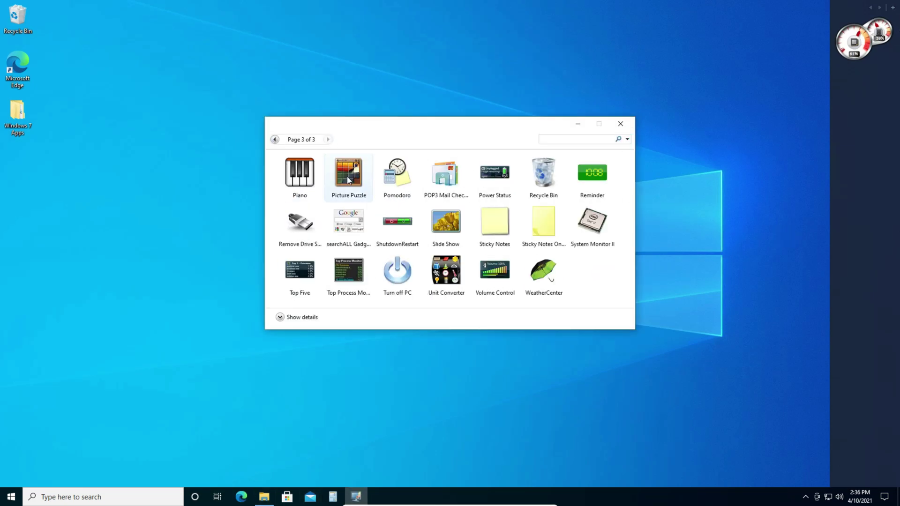
pyautogui.moveTo(347, 180); pyautogui.dragTo(864, 101)
pyautogui.moveTo(397, 174); pyautogui.dragTo(865, 165)
pyautogui.moveTo(544, 175); pyautogui.dragTo(865, 210)
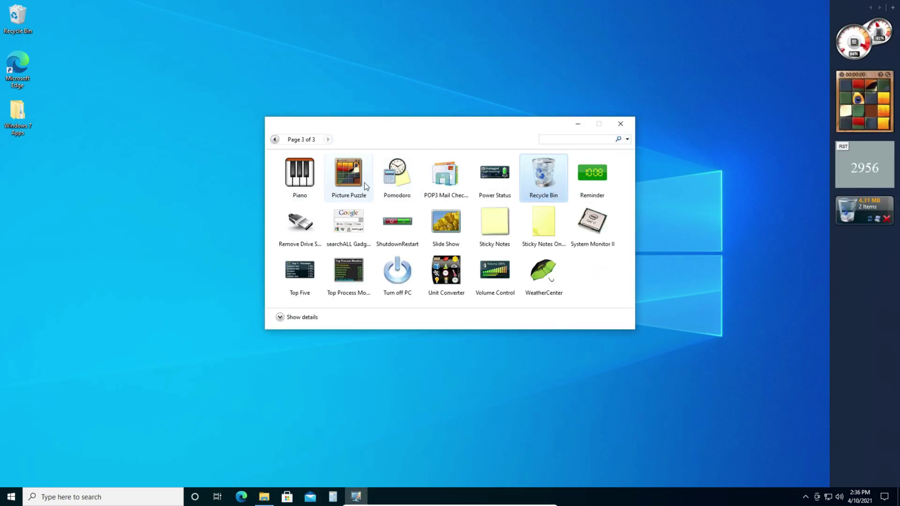
pyautogui.doubleClick(593, 221)
# Close the gadgets gallery and run Windows7Paint-setup from the Windows 7 Apps > Windows 7 Paint folder.
pyautogui.click(620, 124)
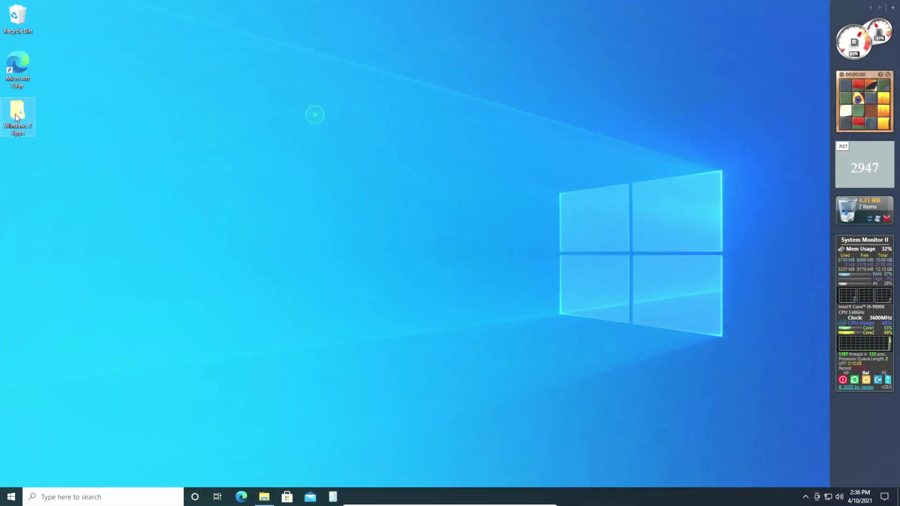
pyautogui.doubleClick(15, 114)
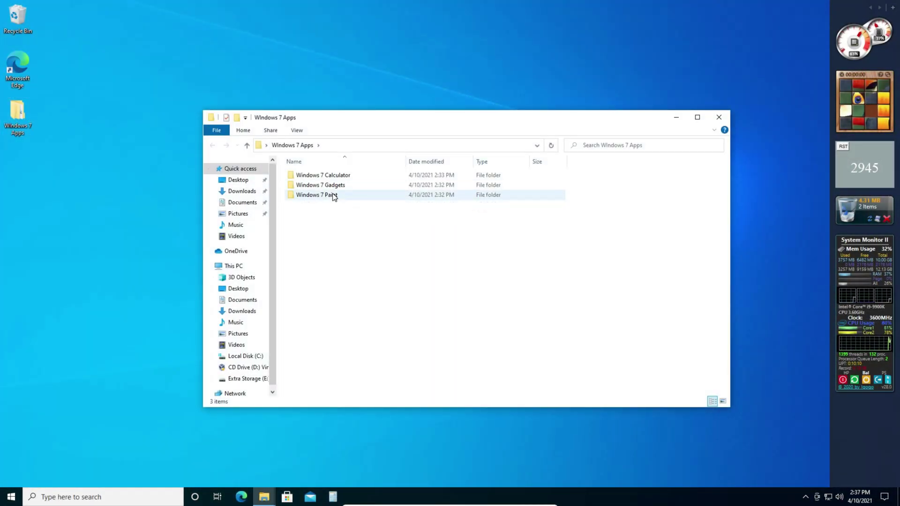
pyautogui.doubleClick(334, 196)
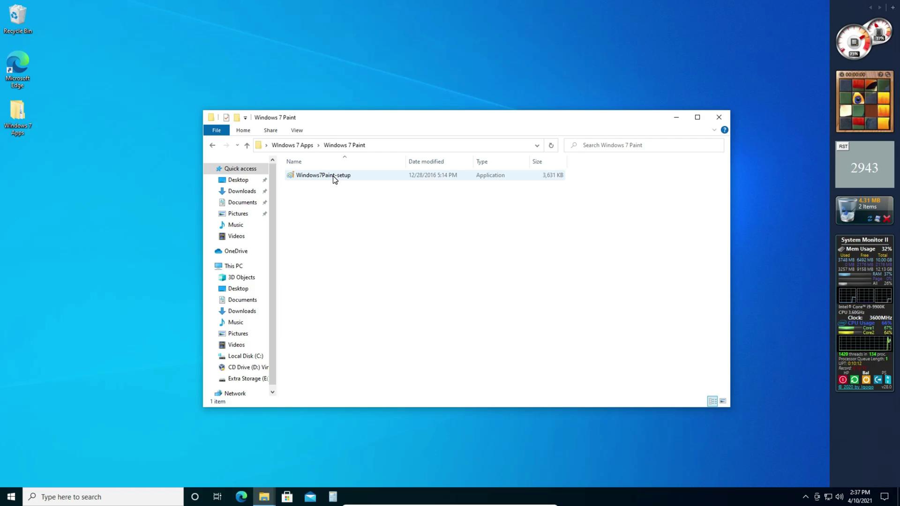
pyautogui.doubleClick(333, 176)
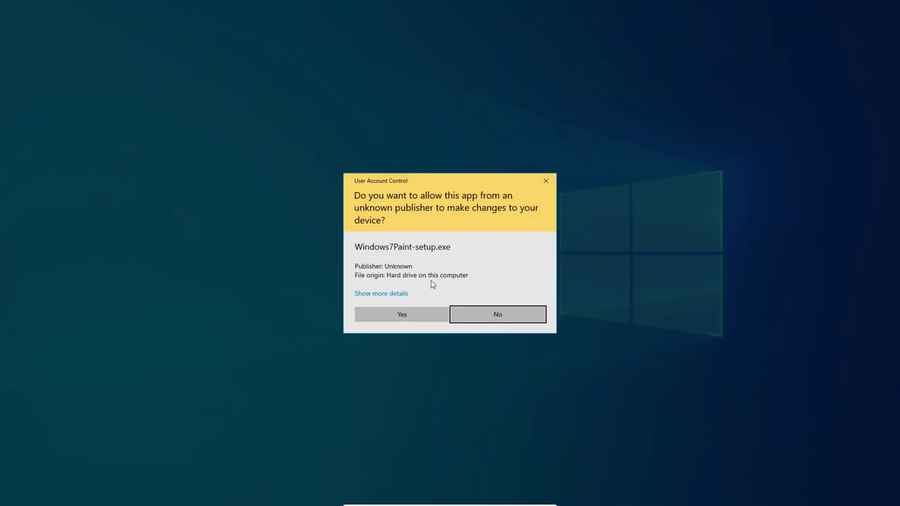
# Approve the installer and install Classic Paint with the desktop icon, launching it at the end.
pyautogui.click(409, 315)
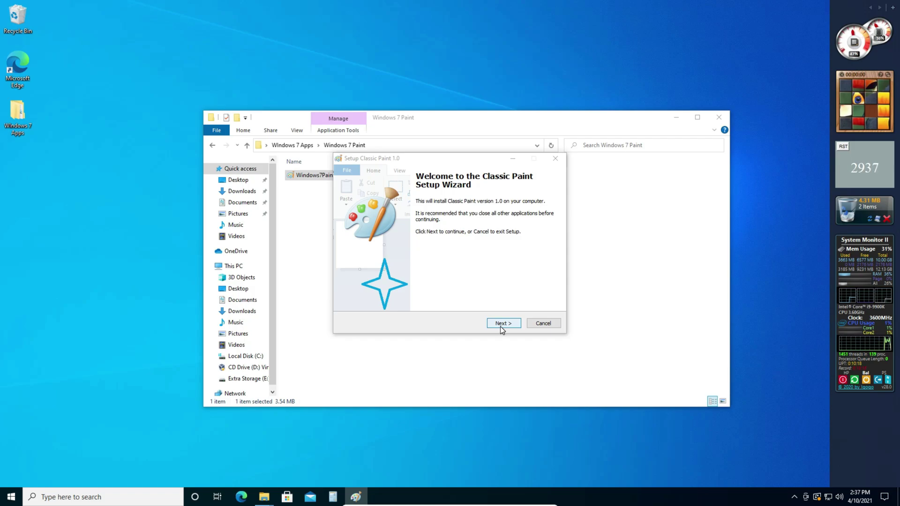
pyautogui.click(501, 323)
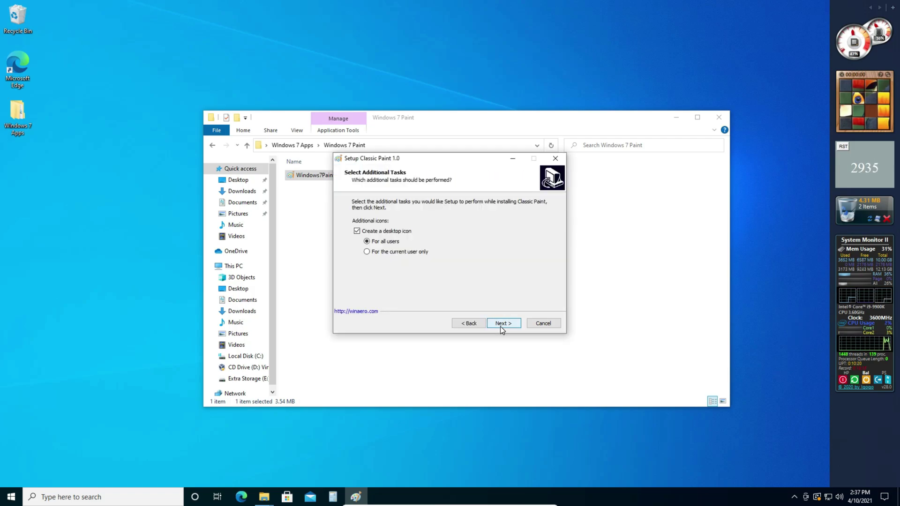
pyautogui.click(501, 324)
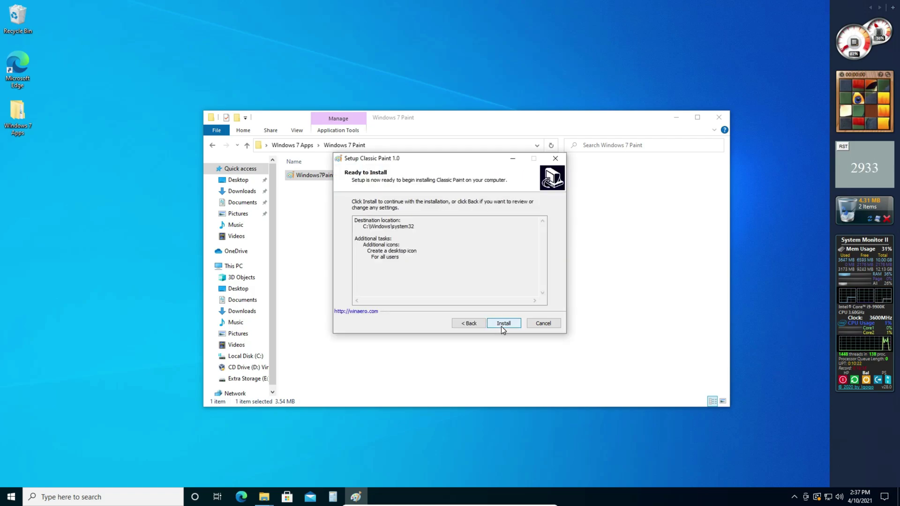
pyautogui.click(502, 324)
pyautogui.click(502, 326)
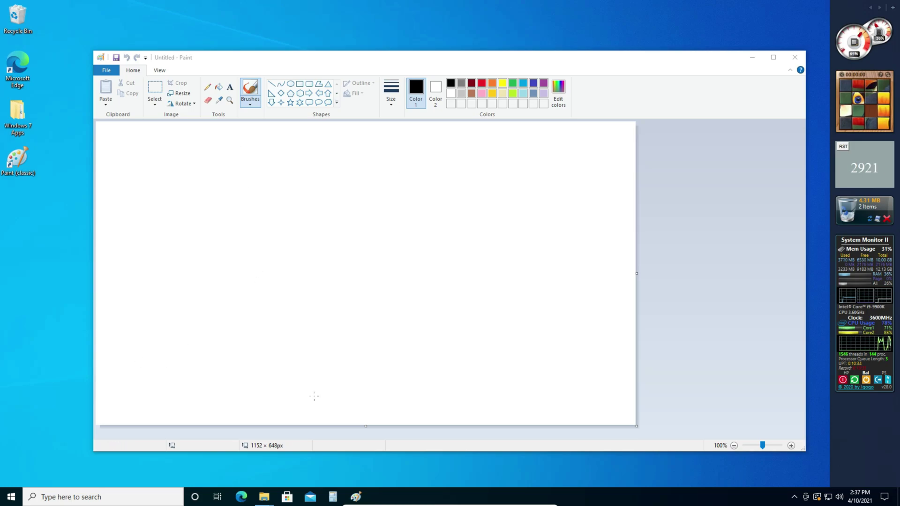
# Open the built-in Paint app through a 'paint' search.
pyautogui.click(67, 500)
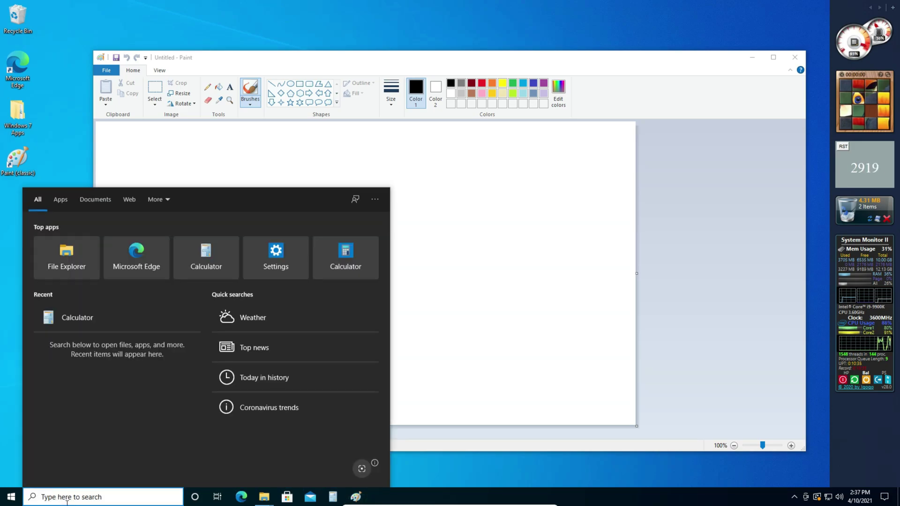
pyautogui.write('paint')
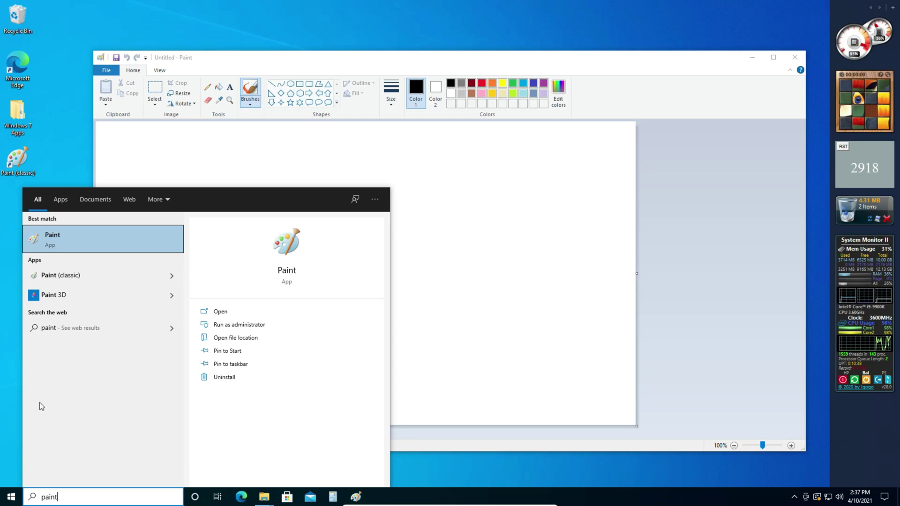
pyautogui.click(92, 239)
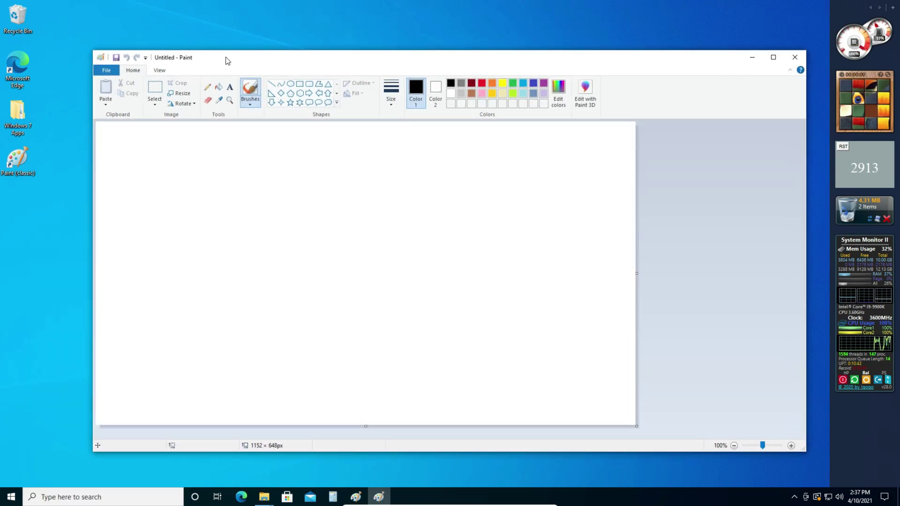
# Arrange the two Paint windows to see both and check the View options in the upper one.
pyautogui.moveTo(228, 61)
pyautogui.mouseDown()
pyautogui.moveTo(311, 217)
pyautogui.moveTo(303, 153)
pyautogui.mouseUp()
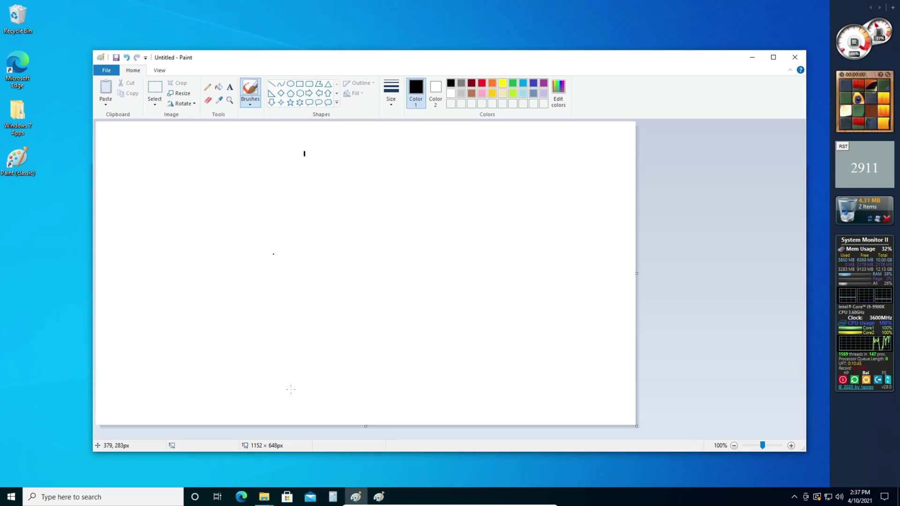
pyautogui.click(379, 497)
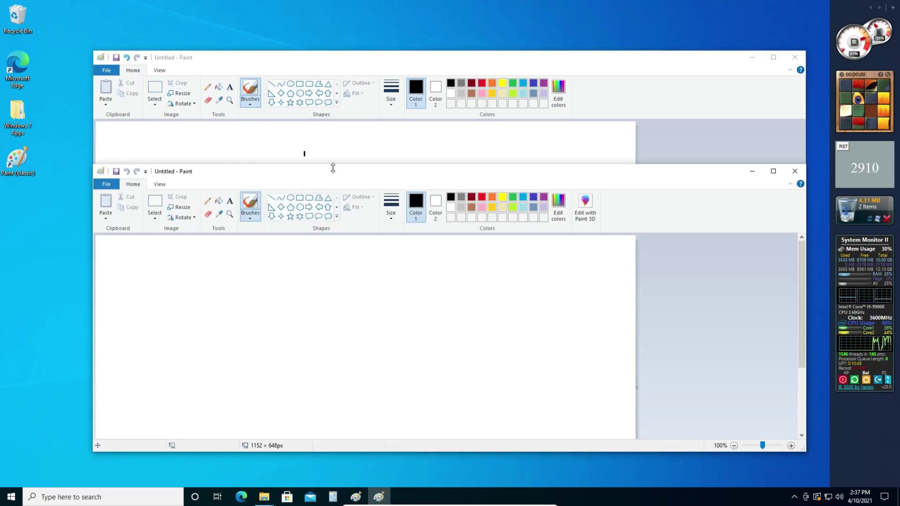
pyautogui.moveTo(332, 168); pyautogui.dragTo(345, 122)
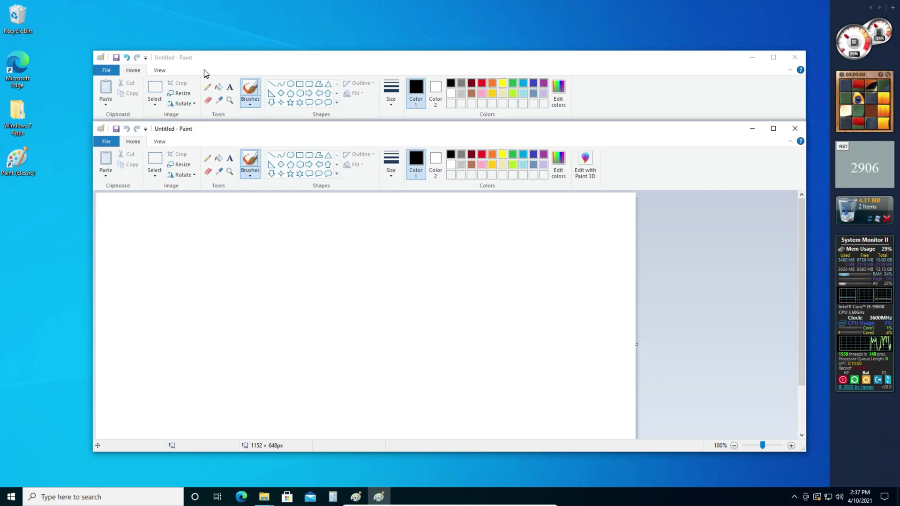
pyautogui.click(457, 68)
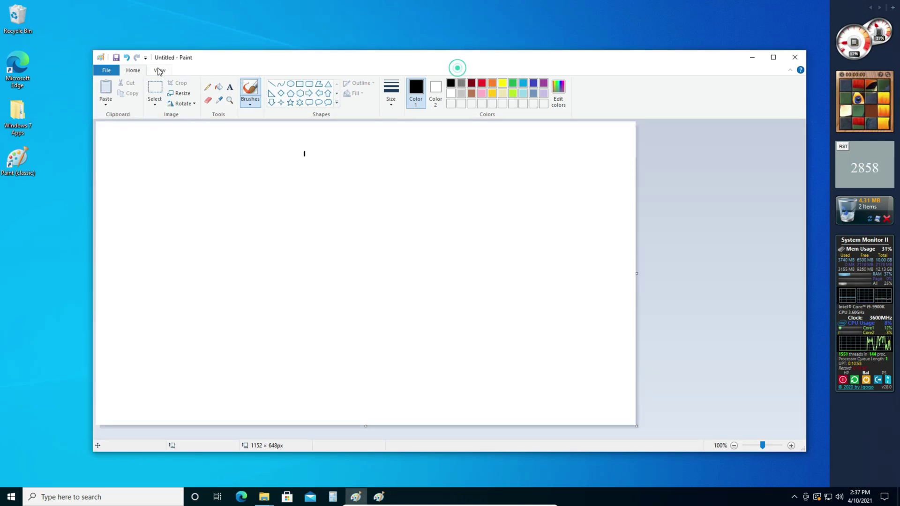
pyautogui.click(159, 70)
pyautogui.click(378, 496)
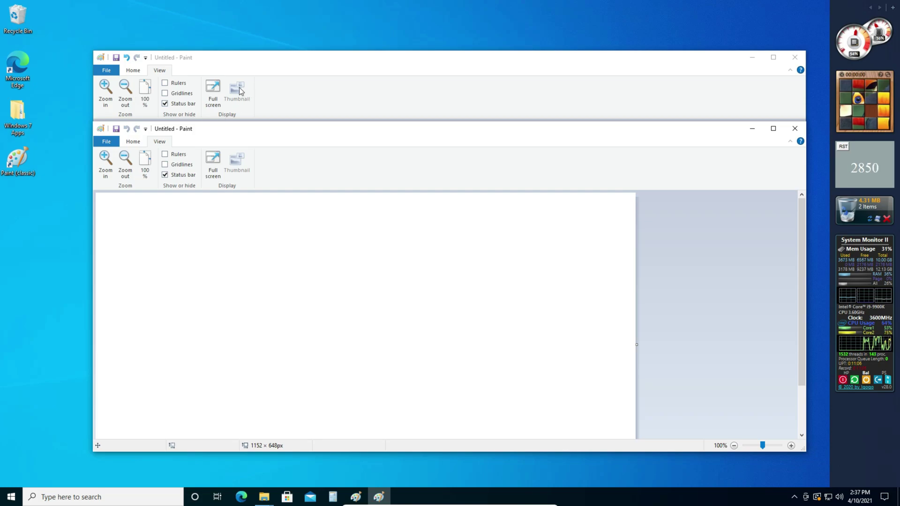
# Close both Paint windows without saving, dismiss the backup notice, and close the Paint folder.
pyautogui.click(798, 133)
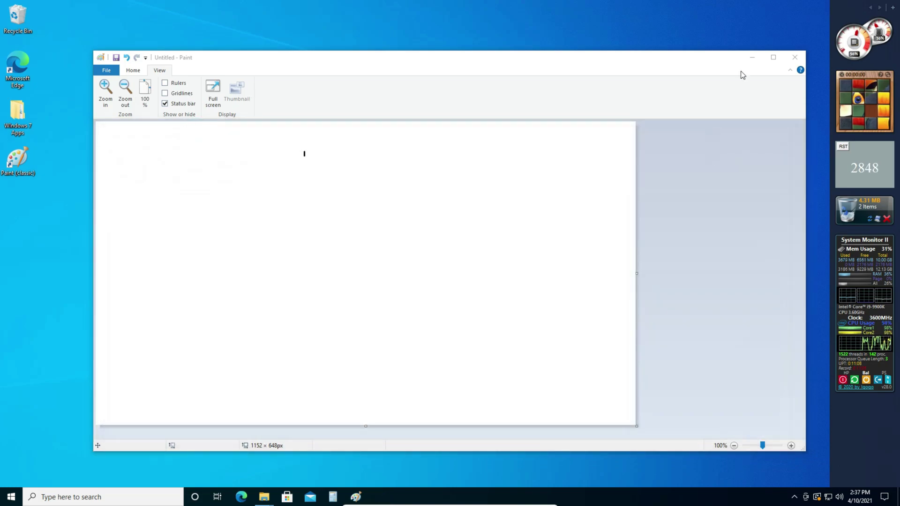
pyautogui.click(789, 62)
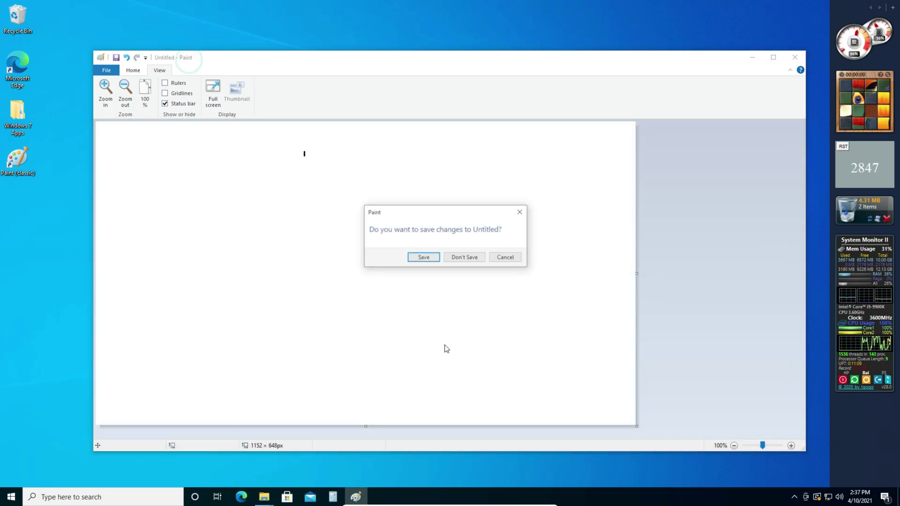
pyautogui.click(475, 260)
pyautogui.click(879, 409)
pyautogui.click(719, 117)
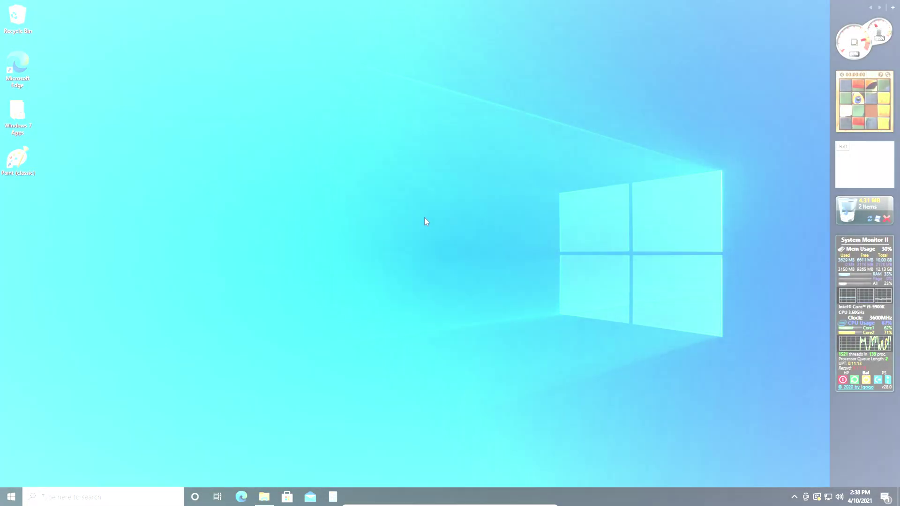